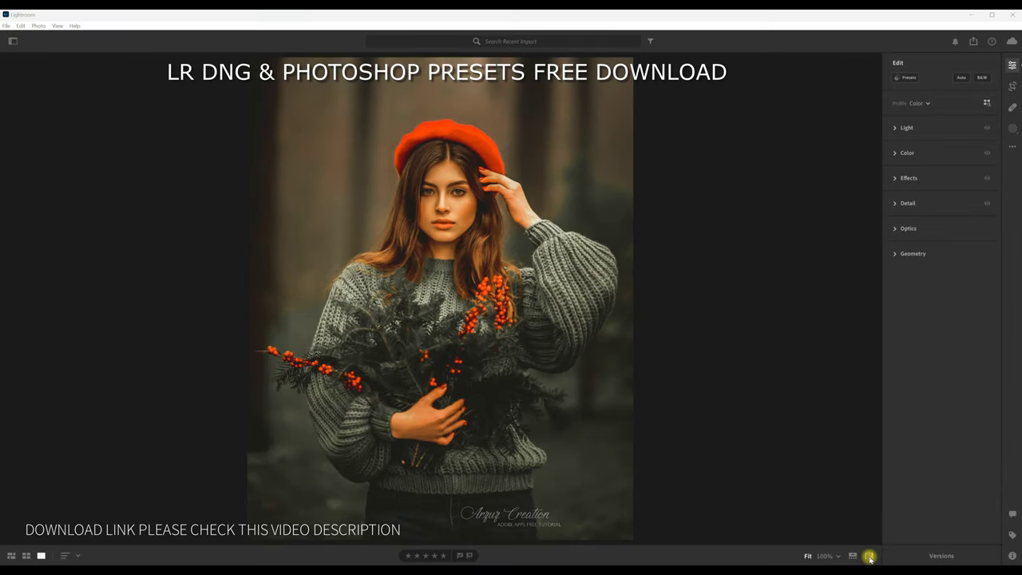
Step: Compare the edited portrait with the original, then reset all edits on the photo
left_click(870, 558)
left_click(869, 558)
left_click(869, 558)
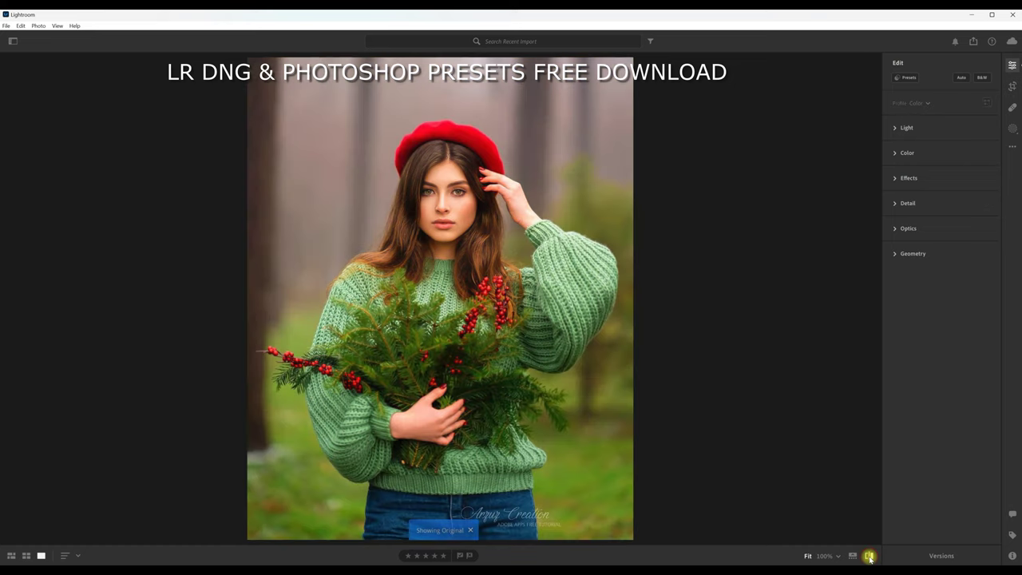
left_click(40, 27)
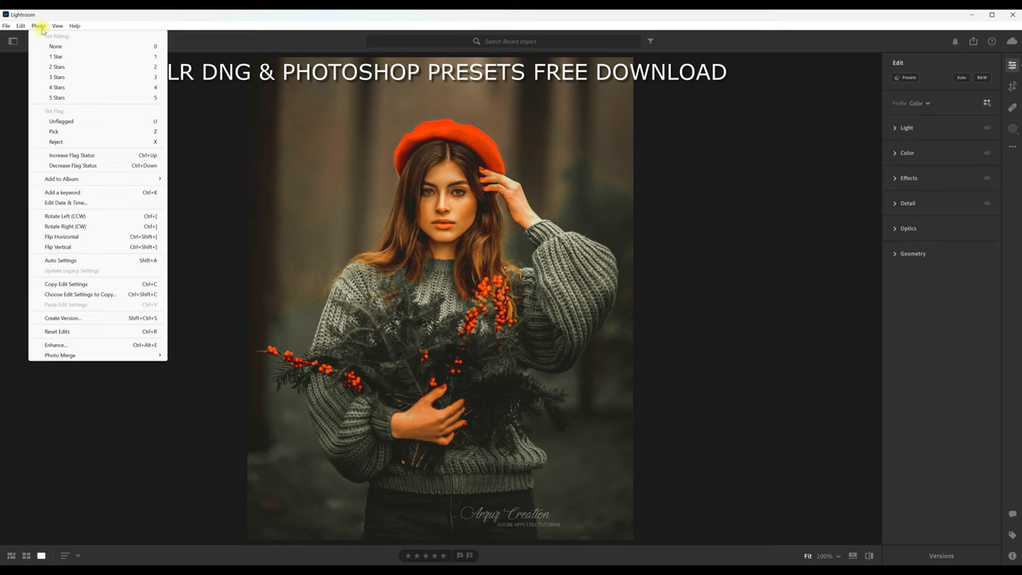
left_click(95, 331)
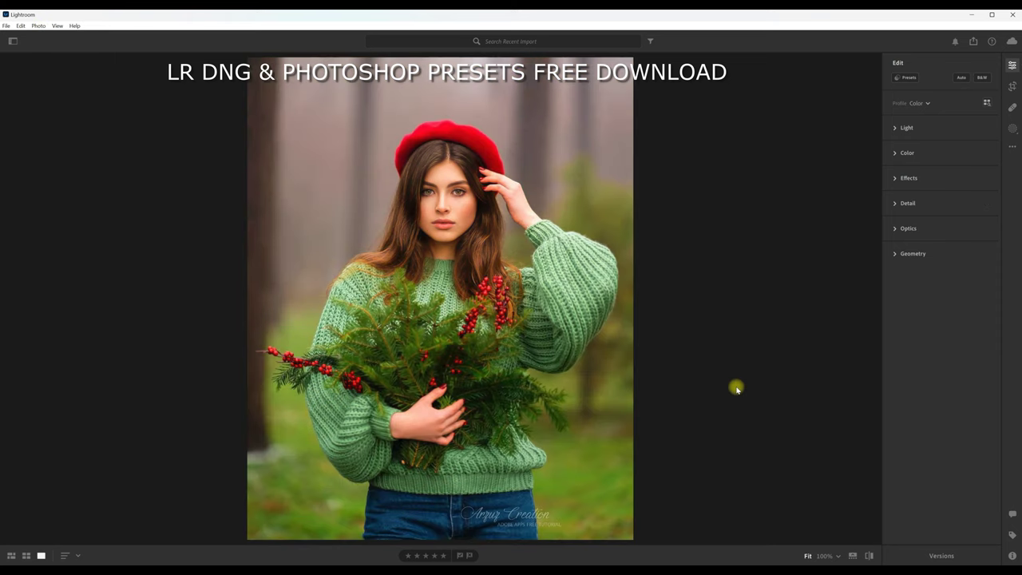
Step: Set Exposure -0.15, Contrast +20, Highlights -100, Shadows +85 and Blacks -78
left_click(896, 128)
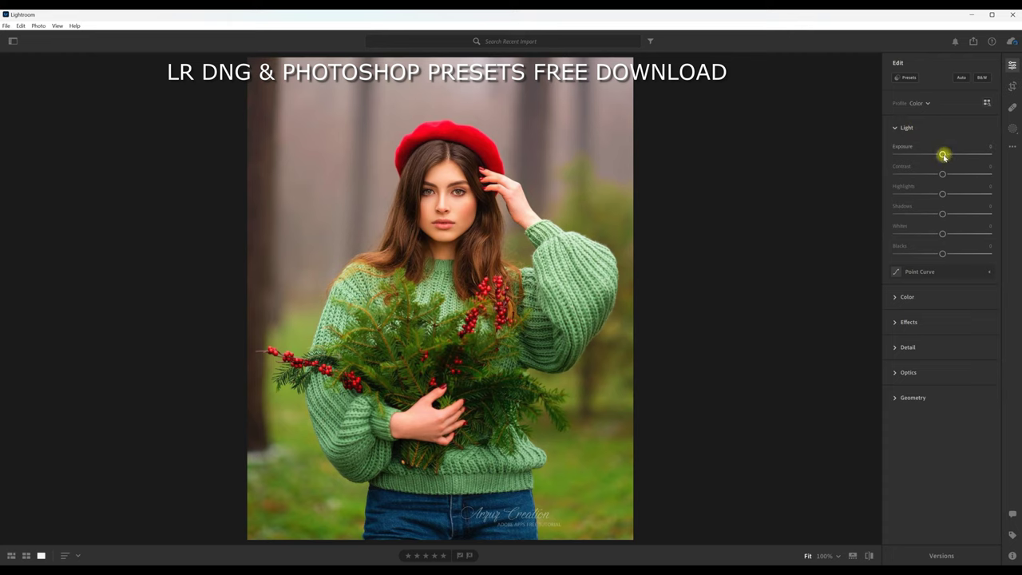
left_click_drag(942, 156, 940, 157)
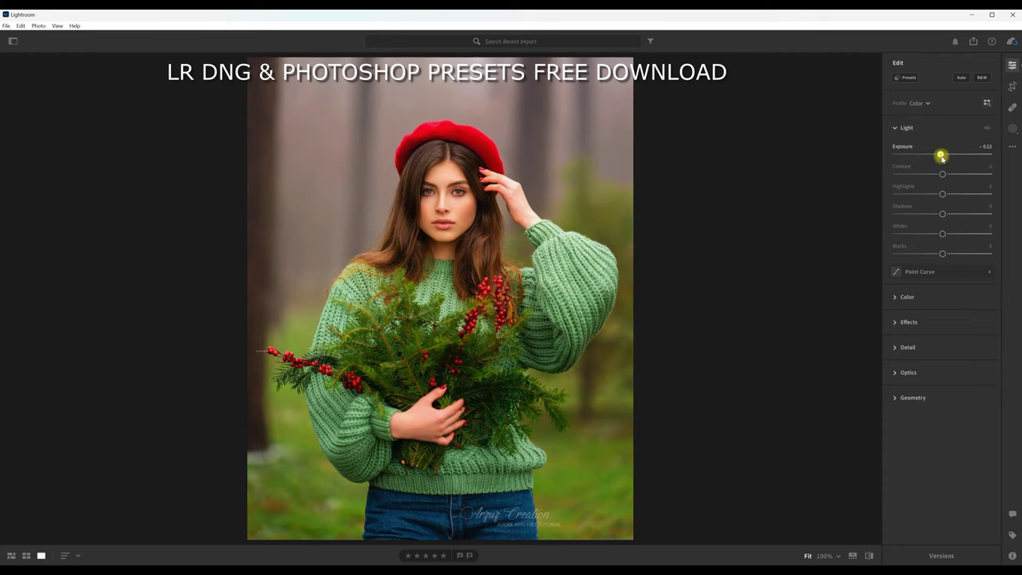
left_click(987, 147)
type("5")
left_click_drag(942, 173, 953, 181)
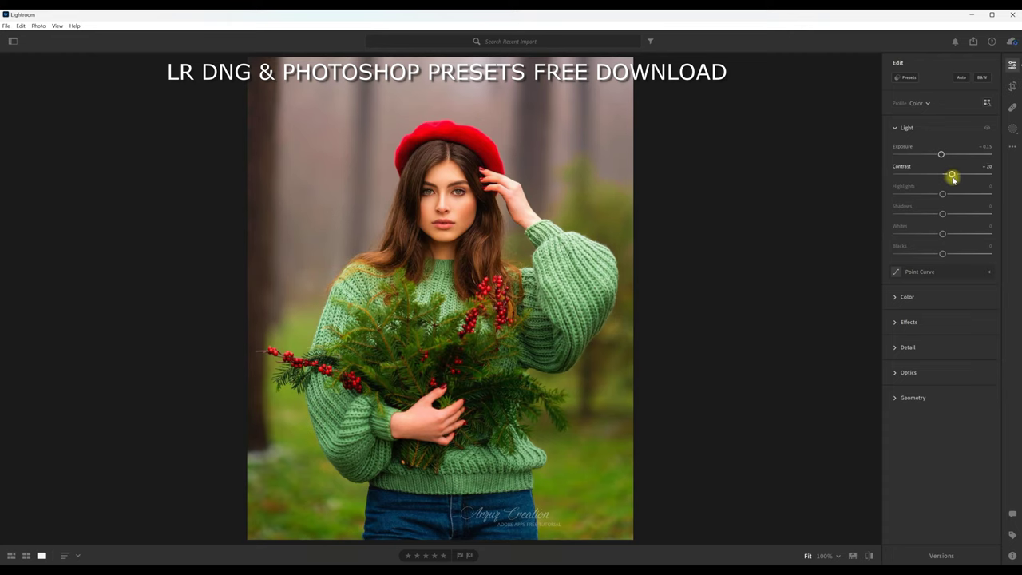
left_click_drag(941, 194, 891, 202)
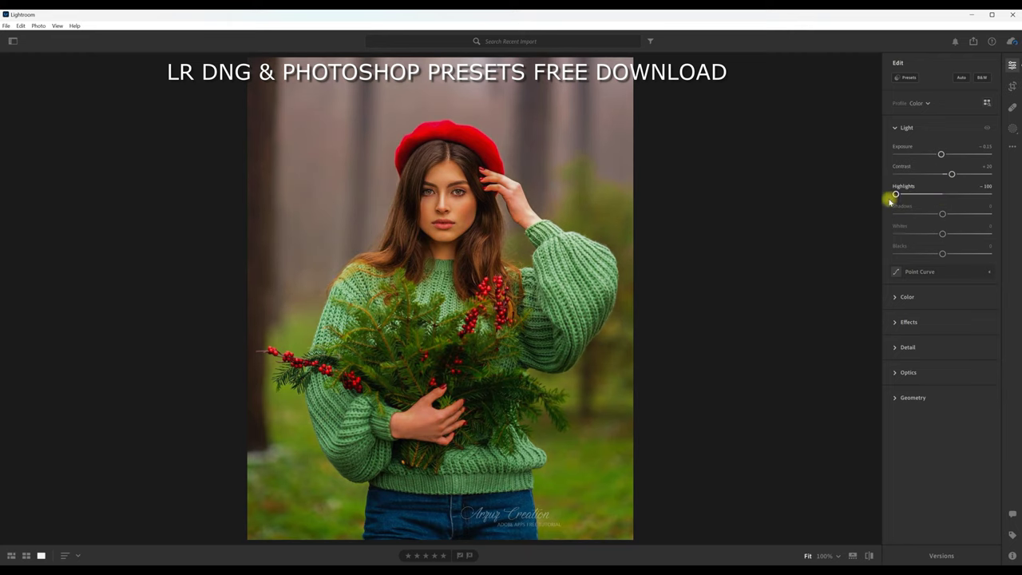
left_click_drag(942, 214, 984, 223)
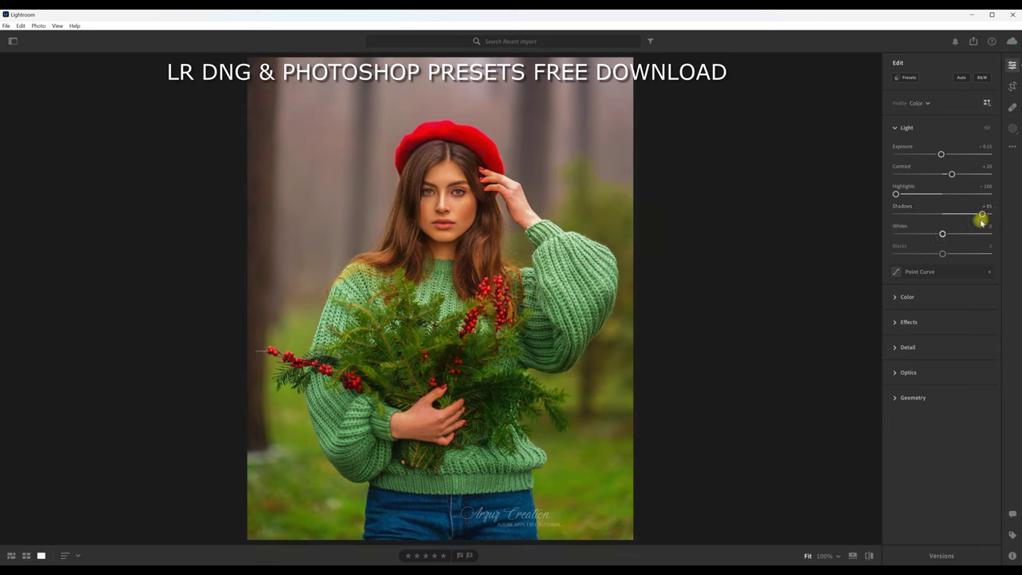
left_click_drag(941, 255, 906, 257)
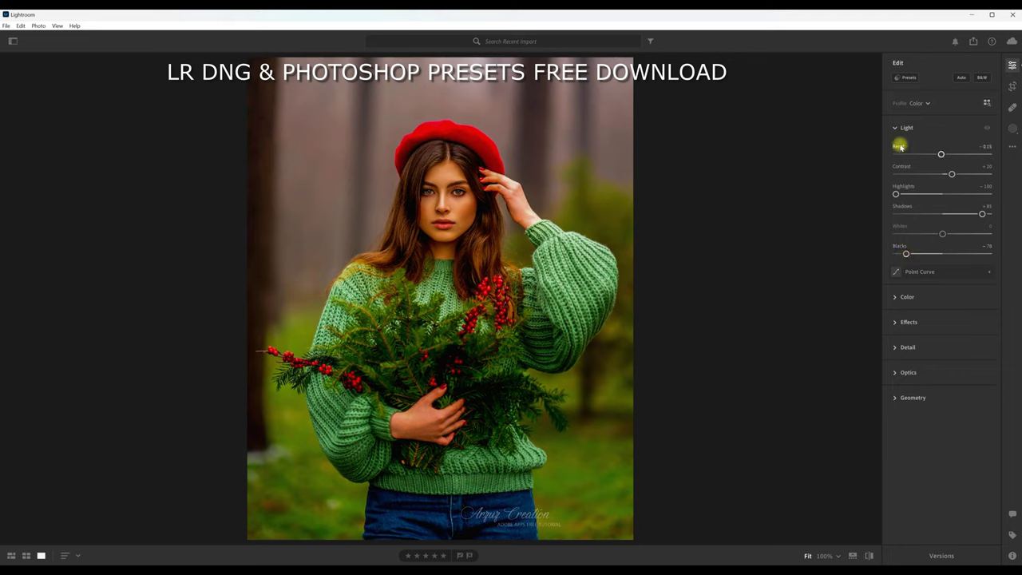
left_click(895, 272)
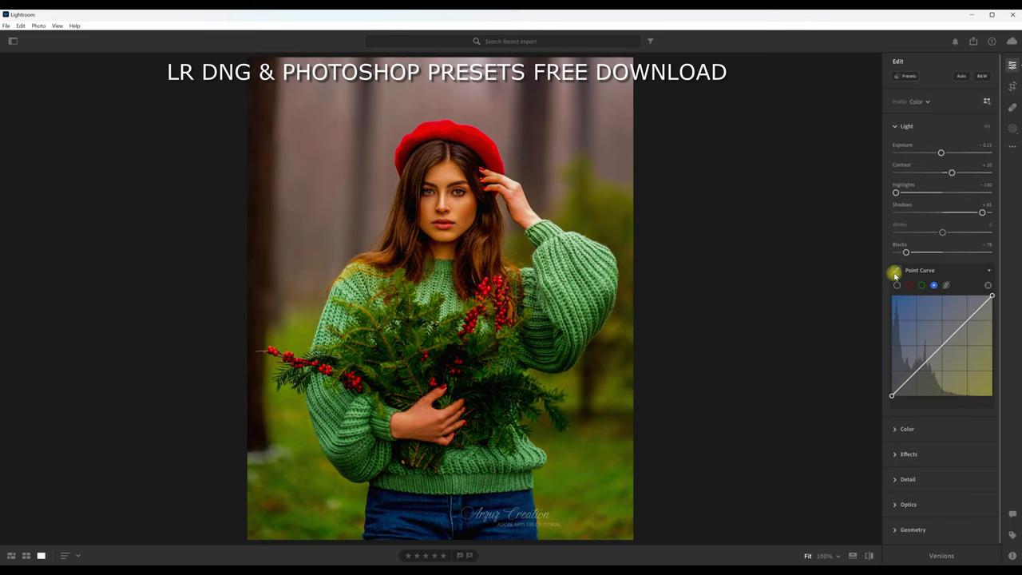
Step: Lift the RGB curve's black point and add two points for a faded S-curve
mouse_move(941, 345)
left_click(898, 285)
left_click_drag(892, 396, 878, 387)
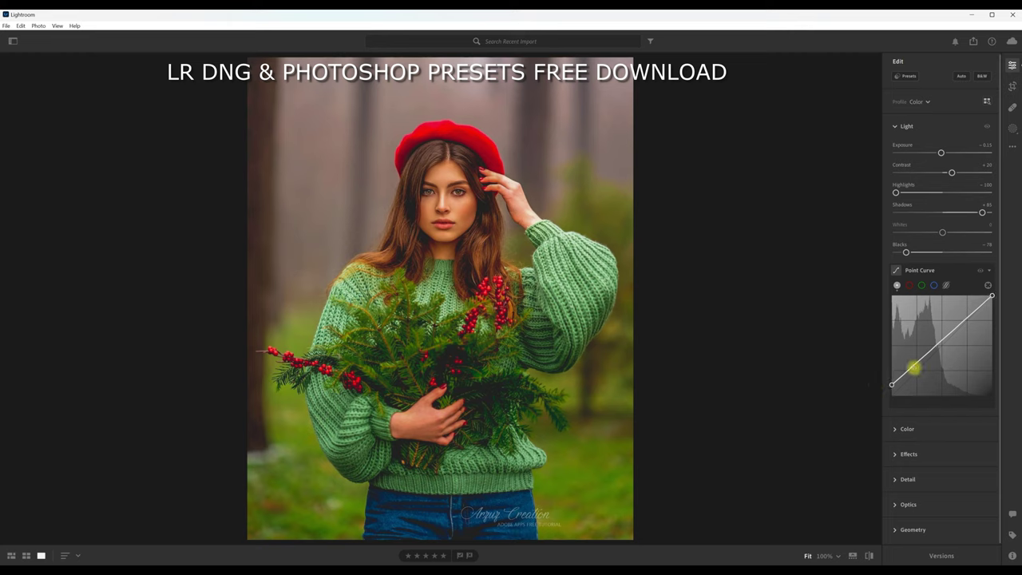
left_click_drag(913, 365, 918, 373)
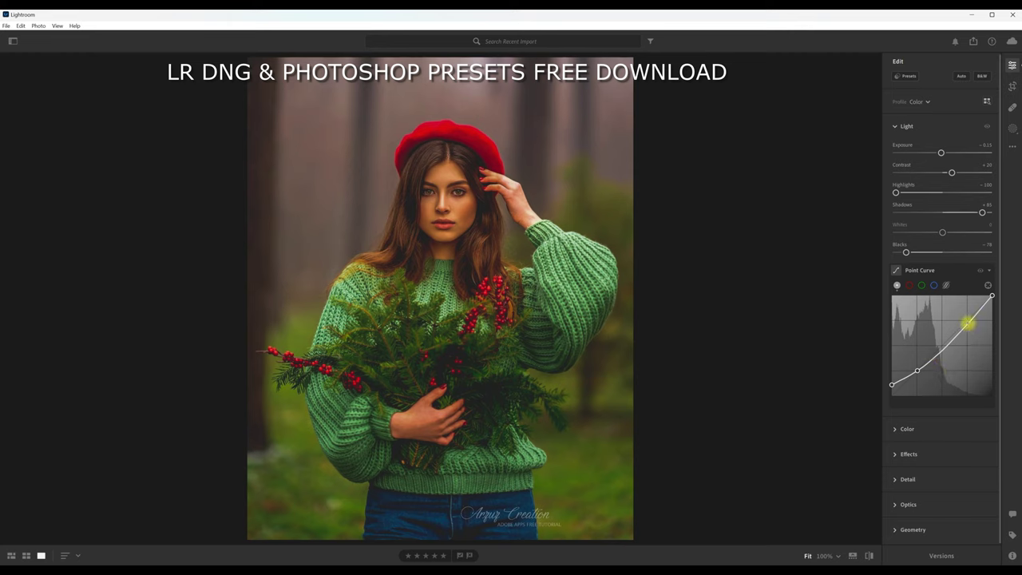
left_click(967, 323)
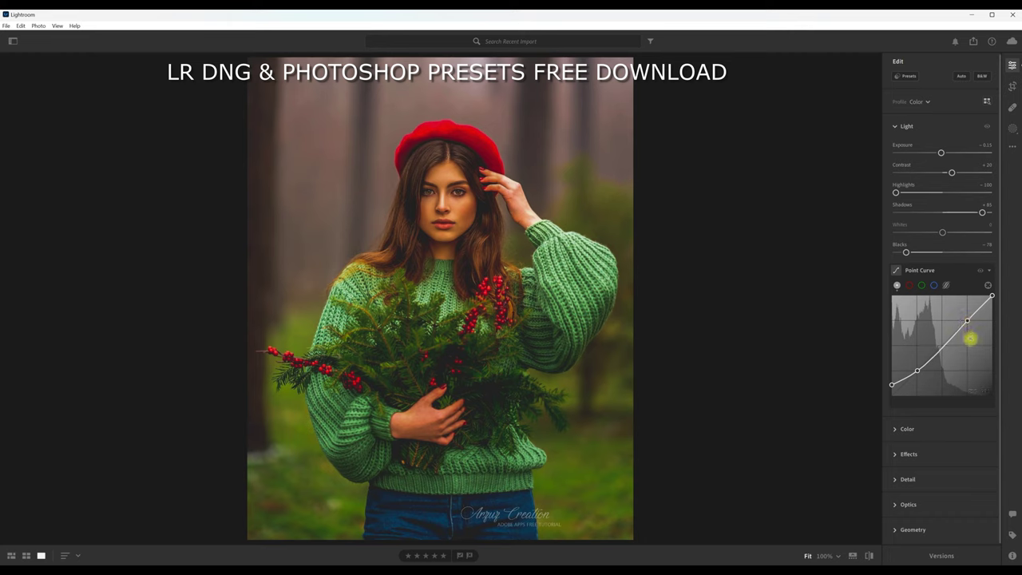
Step: Pull down a midpoint on the Blue channel curve to warm the image
left_click(933, 285)
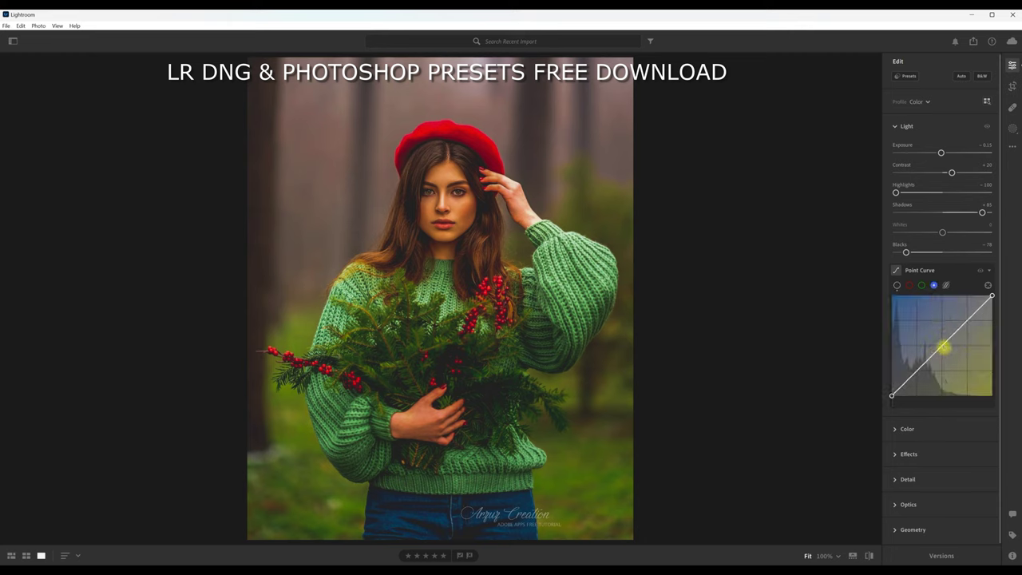
left_click_drag(942, 345, 945, 349)
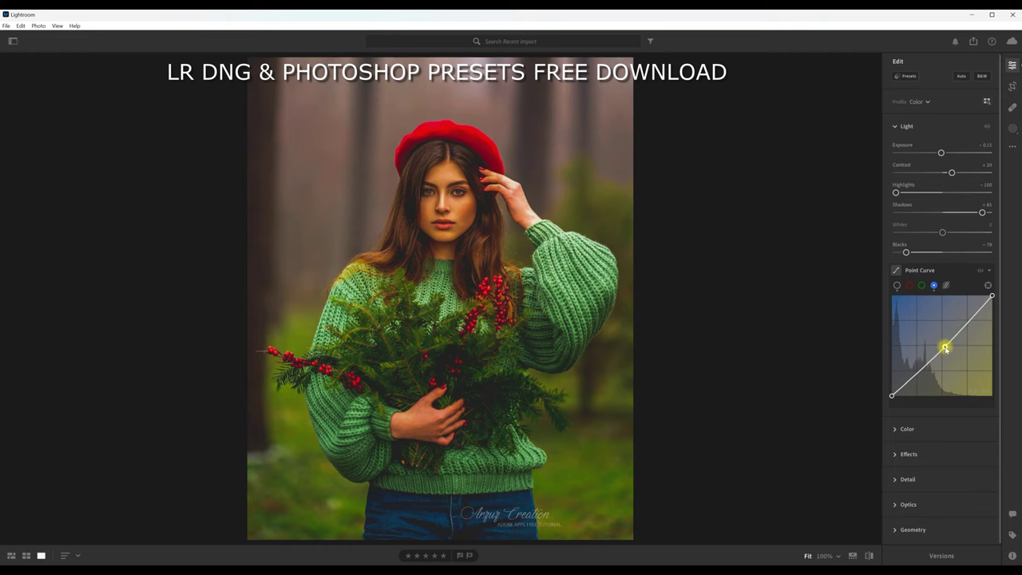
left_click_drag(945, 348, 948, 348)
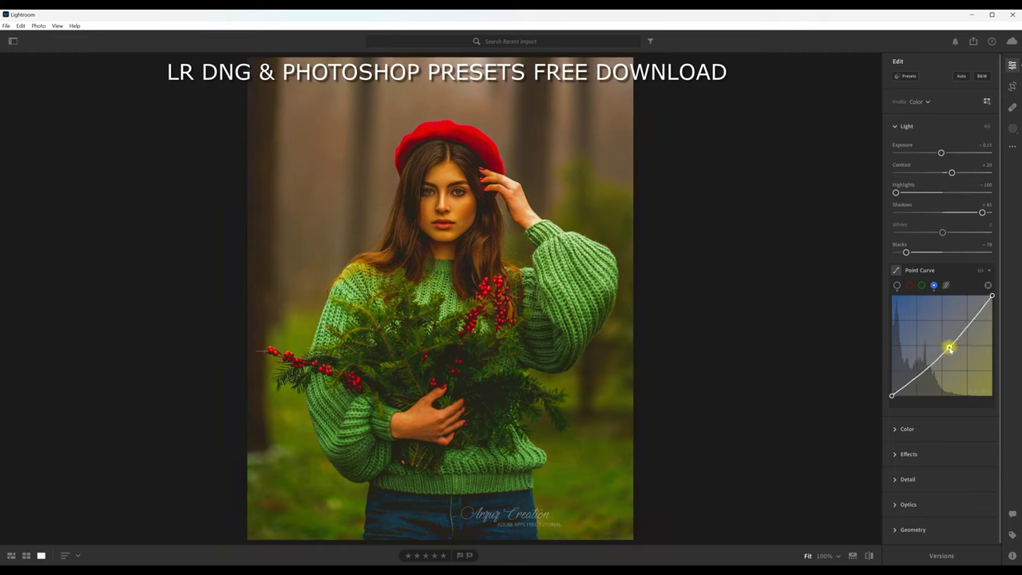
left_click_drag(948, 349, 948, 352)
left_click(897, 286)
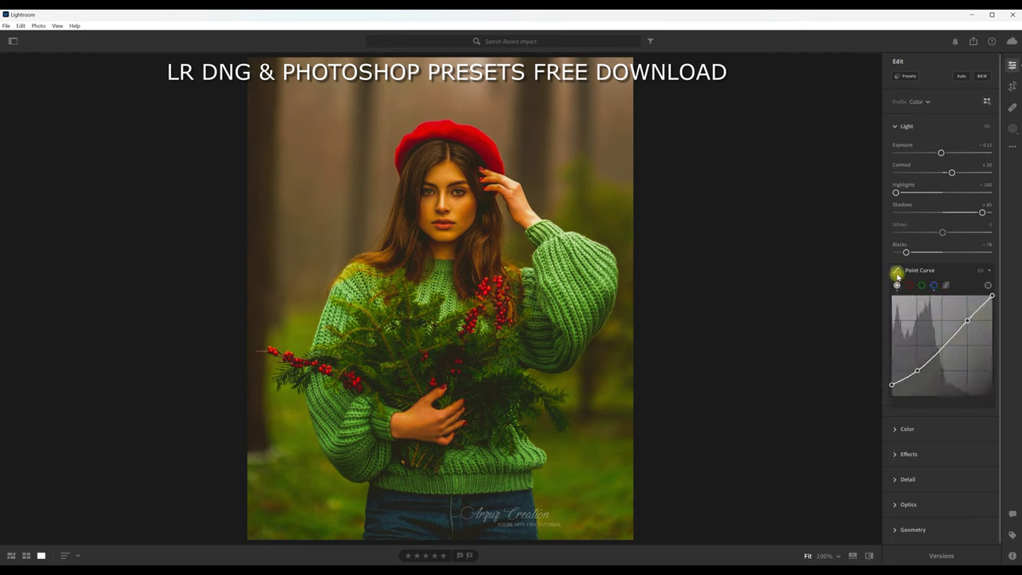
left_click(894, 127)
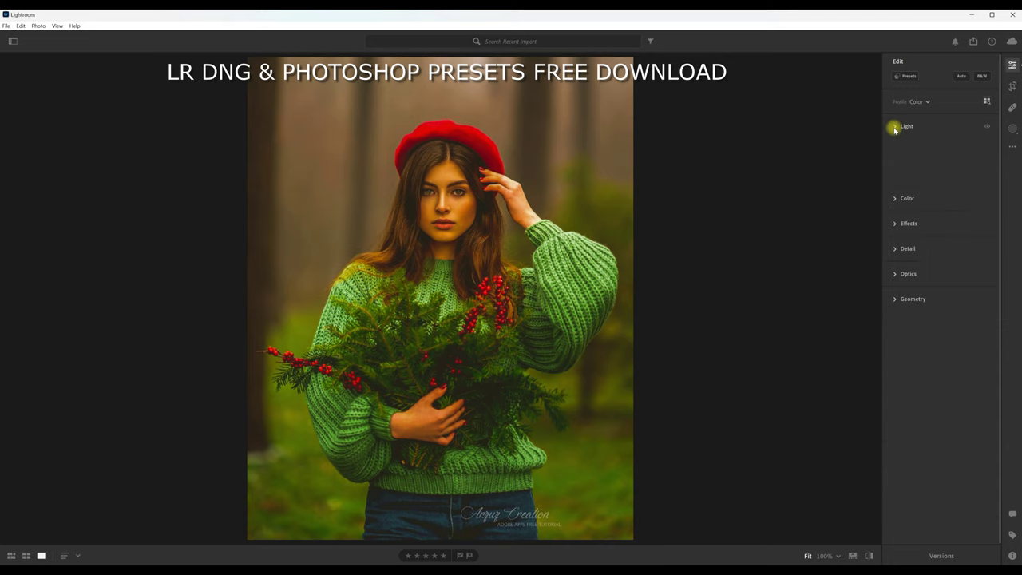
Step: Set Temp +1, Tint -9 and Vibrance +43 in the Color panel
left_click(895, 153)
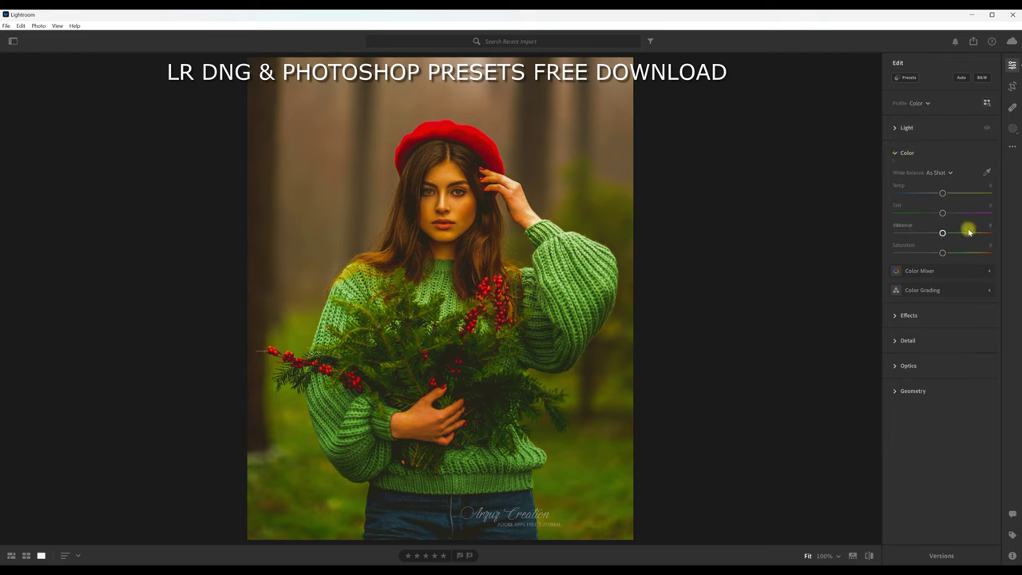
left_click_drag(942, 196, 944, 196)
left_click_drag(941, 213, 938, 213)
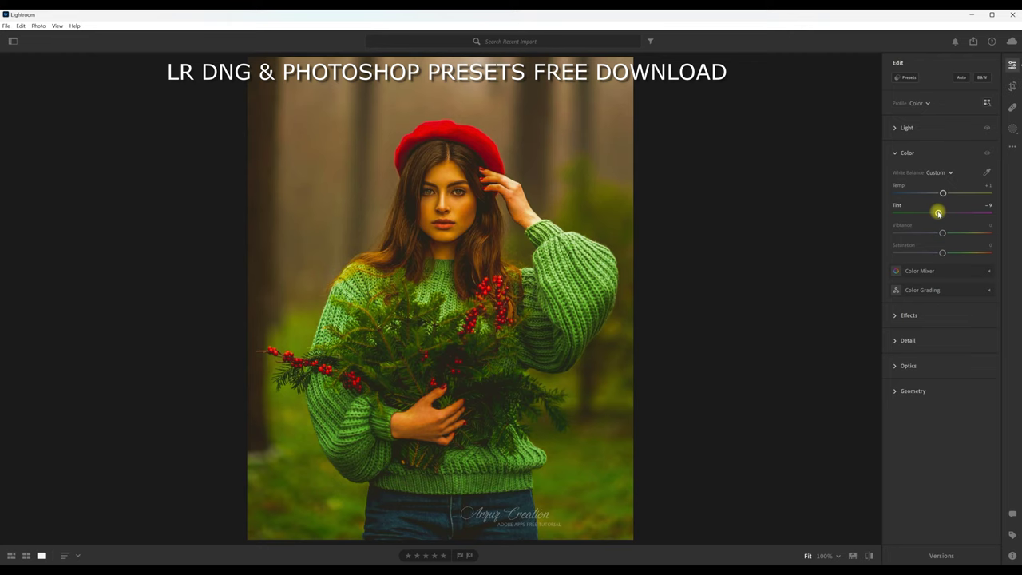
left_click_drag(942, 232, 966, 238)
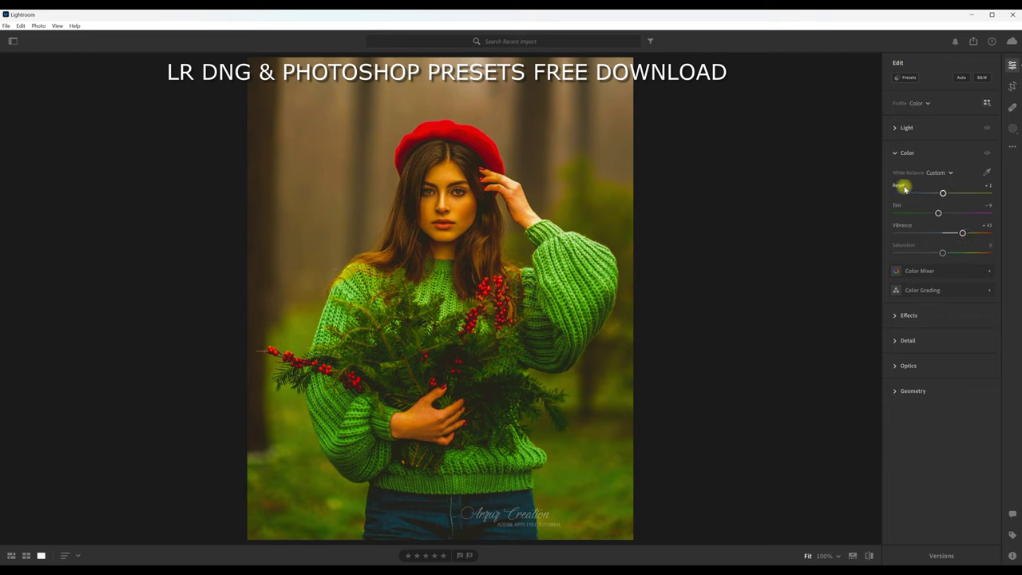
left_click(989, 271)
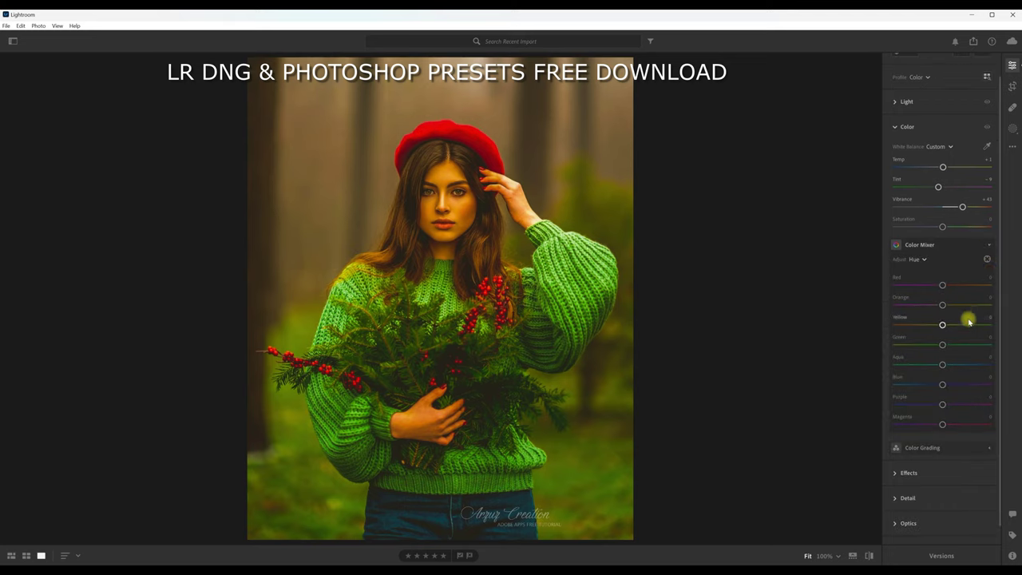
Step: Nudge the Orange and Aqua hues slightly in the Color Mixer
left_click(926, 259)
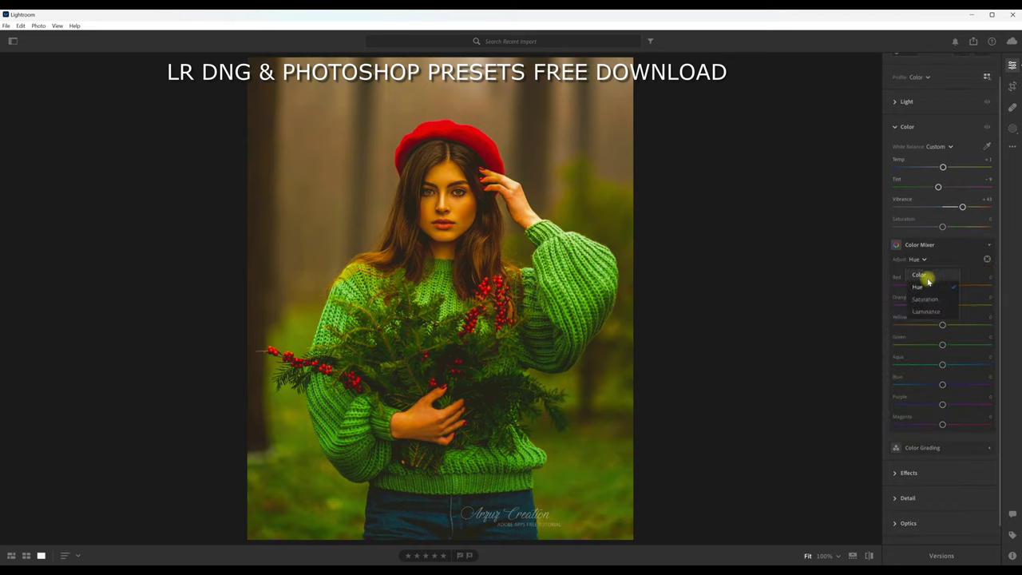
left_click(943, 271)
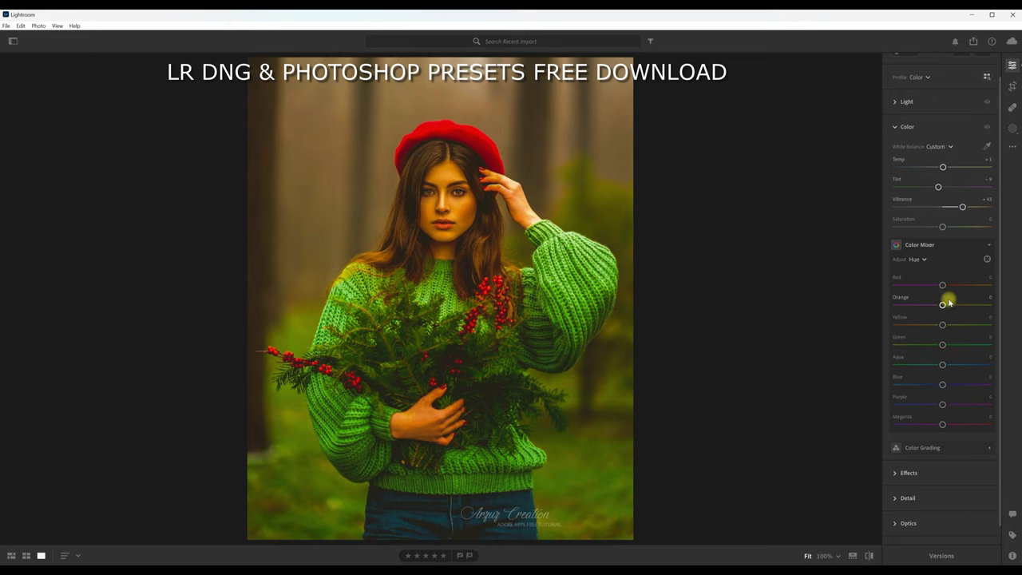
left_click_drag(942, 306, 941, 306)
left_click_drag(942, 306, 941, 306)
left_click_drag(942, 366, 944, 366)
Step: Set mixer saturation to Red +30, Orange -46, and Yellow, Green, Aqua, Blue -100
left_click(916, 260)
left_click(923, 299)
left_click_drag(942, 286, 956, 294)
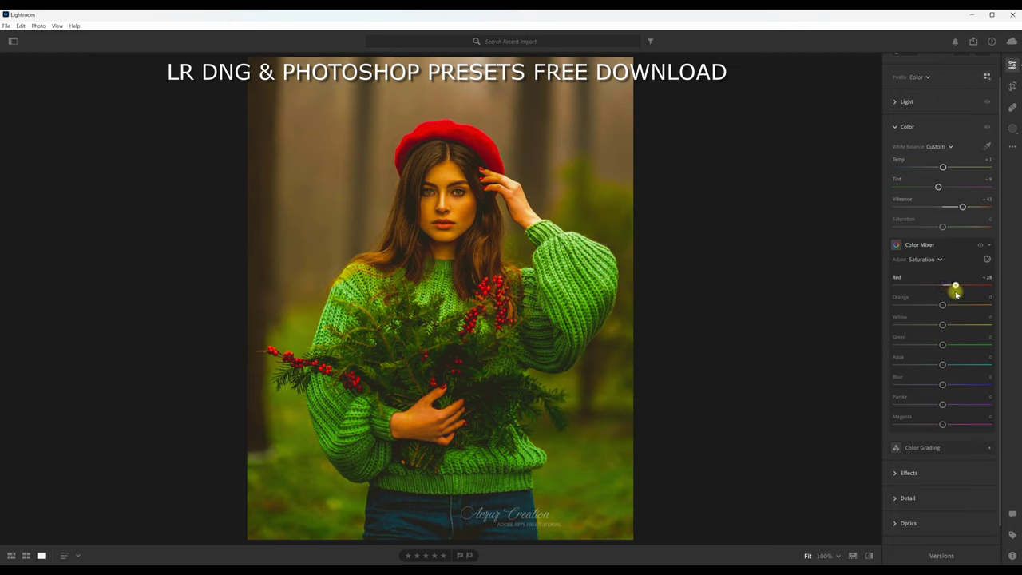
left_click_drag(941, 305, 941, 307)
left_click_drag(942, 306, 920, 306)
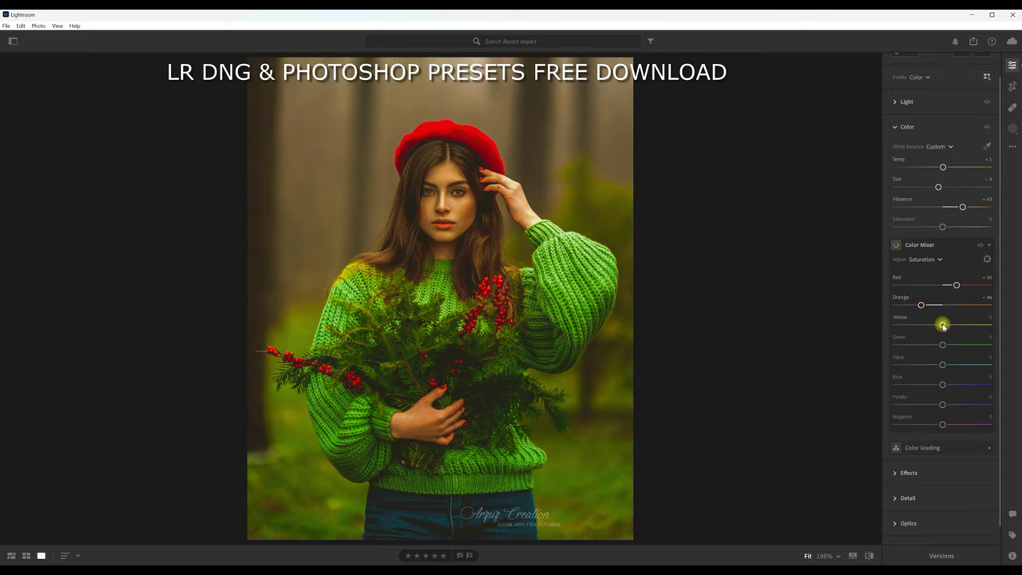
left_click_drag(941, 325, 892, 326)
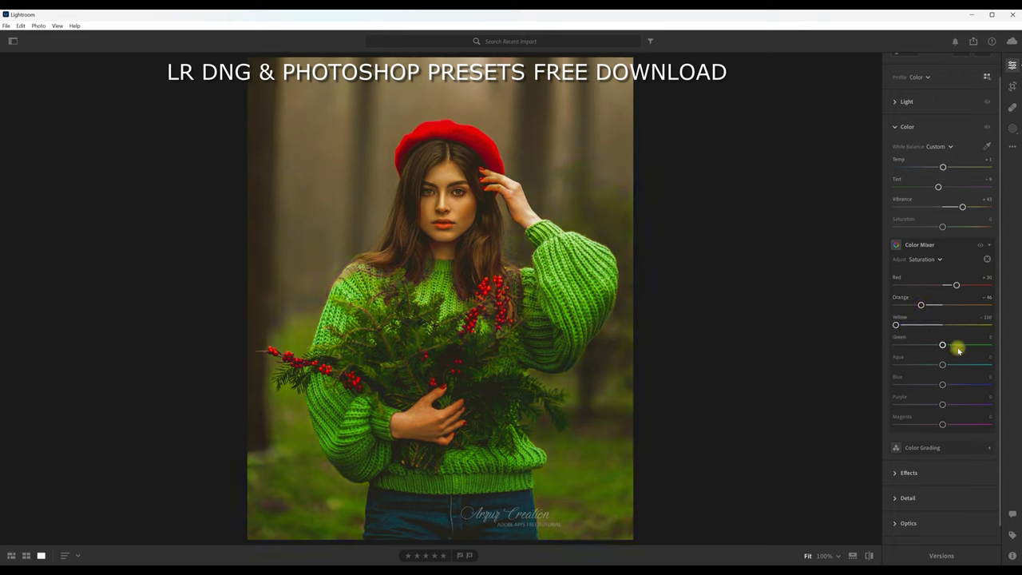
mouse_move(942, 345)
left_mouse_down()
mouse_move(894, 345)
mouse_move(932, 366)
mouse_move(885, 368)
mouse_move(925, 383)
mouse_move(884, 383)
left_mouse_up()
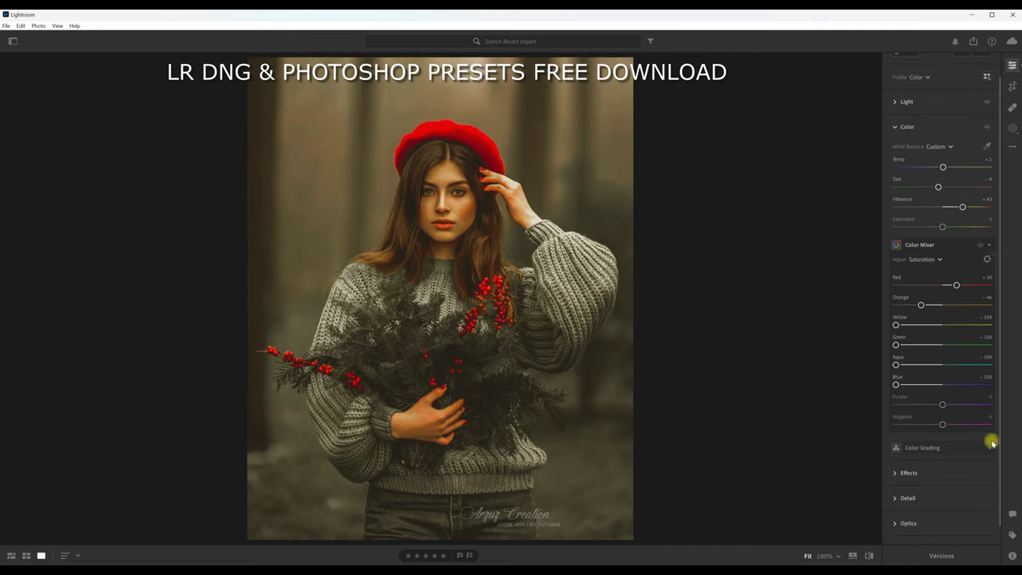
Step: Tint the shadows to Hue 224, Saturation 10 with Blending 100 in Color Grading
scroll(999, 451, "down", 1)
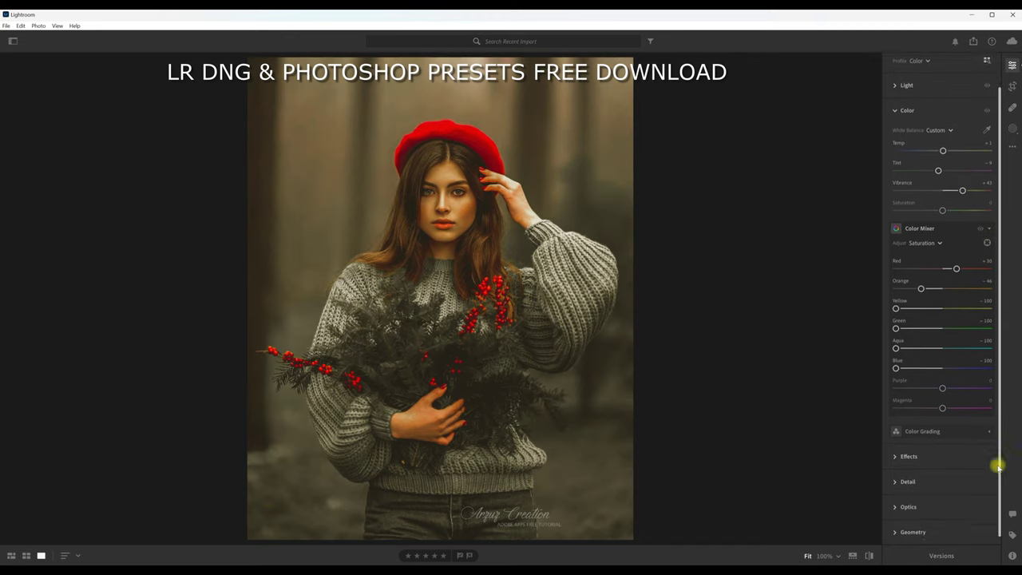
left_click(987, 426)
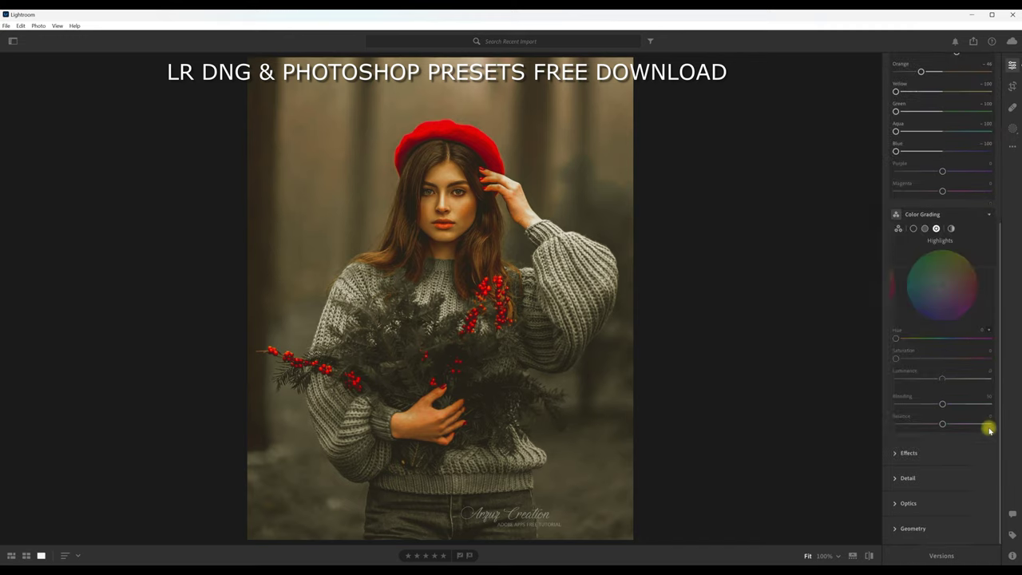
left_click(913, 229)
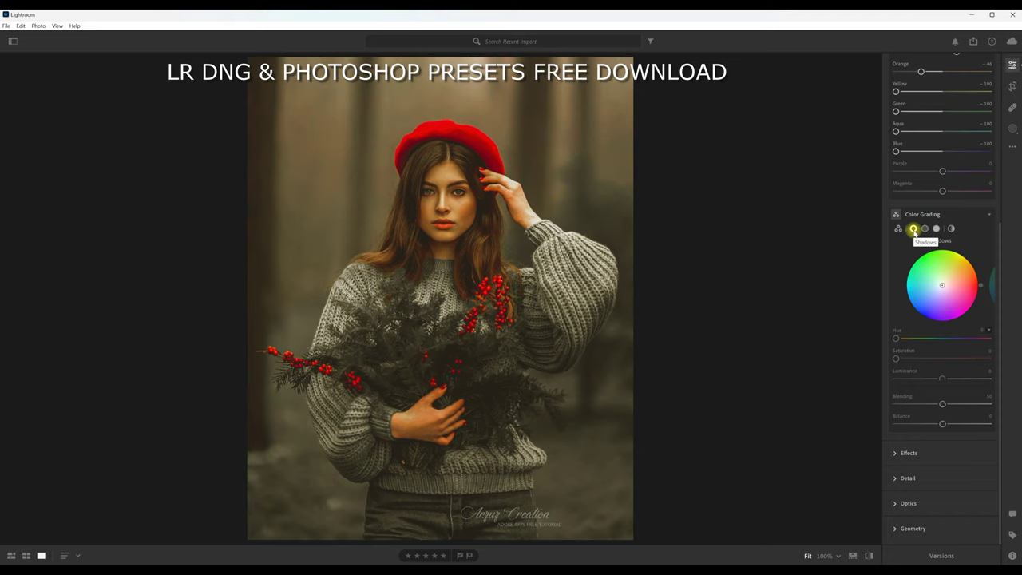
left_click_drag(895, 338, 955, 339)
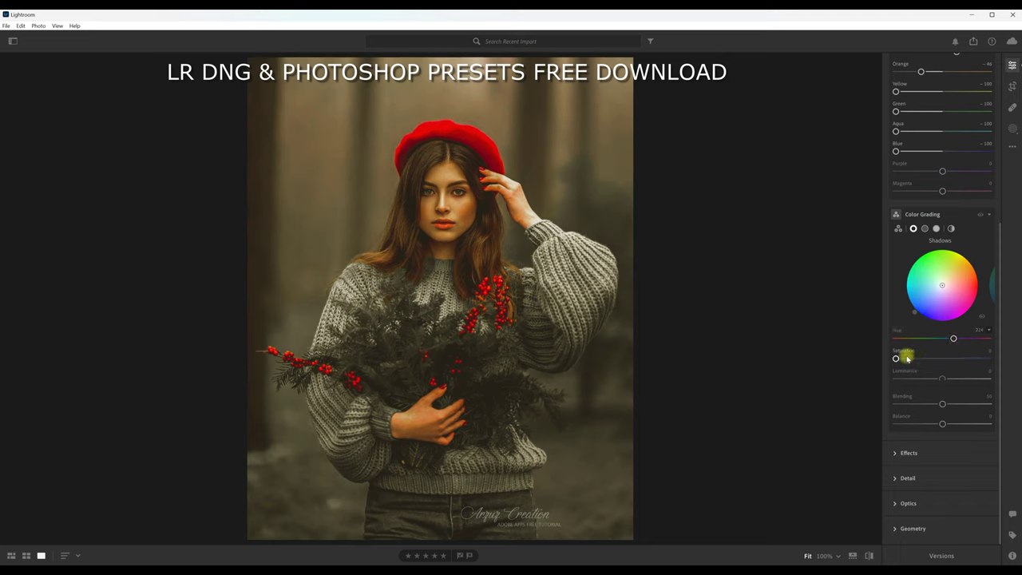
left_click_drag(895, 358, 907, 361)
left_click_drag(943, 404, 995, 405)
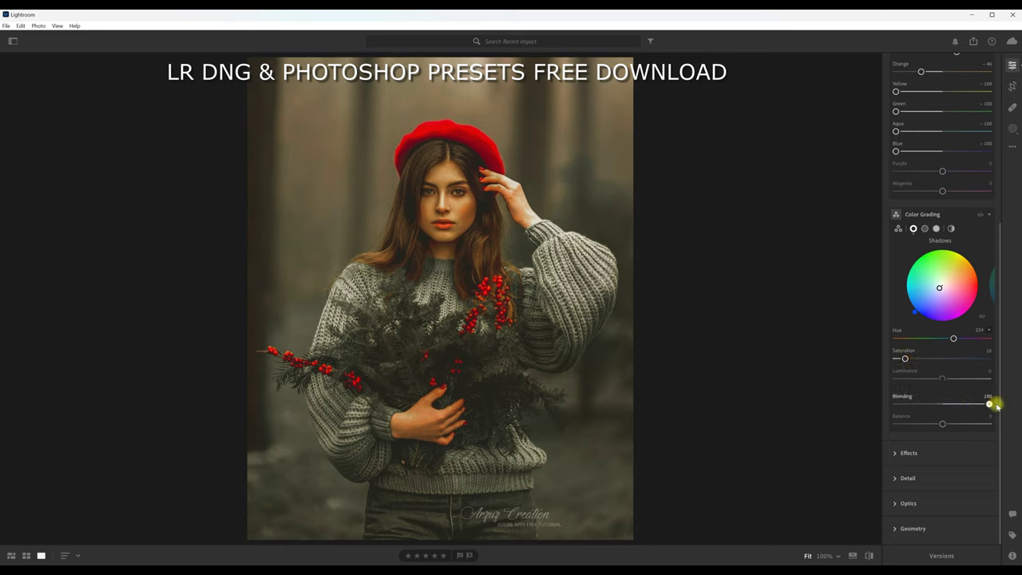
Step: Warm the highlights to Hue 47, Saturation 11, then collapse the Color panels
left_click(937, 229)
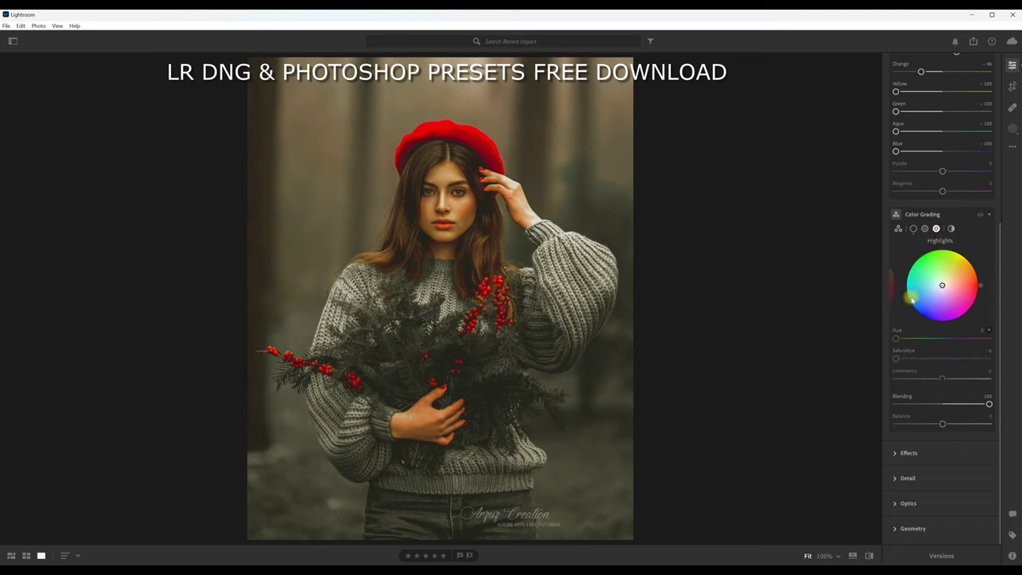
left_click_drag(896, 339, 915, 345)
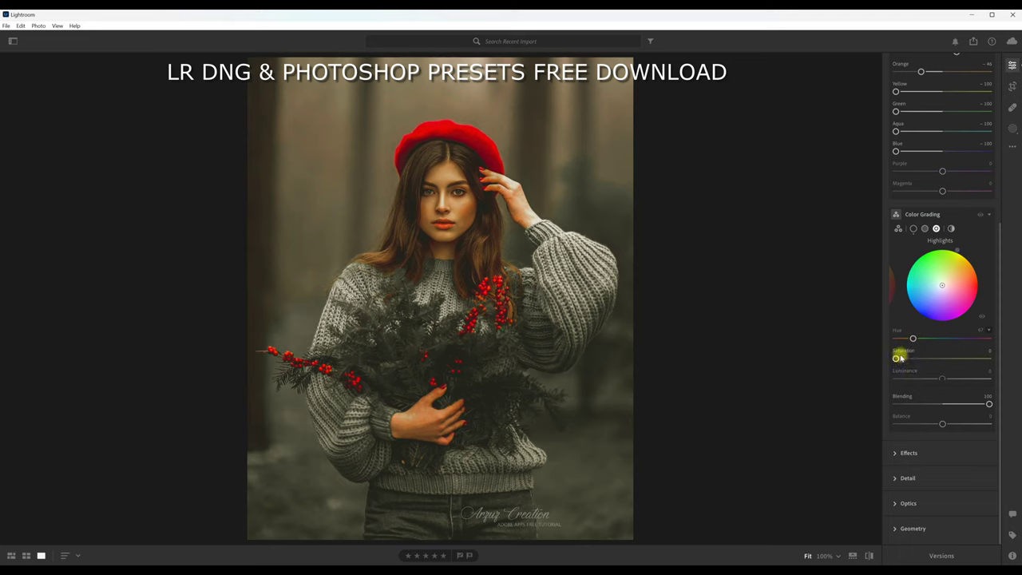
left_click_drag(895, 359, 905, 361)
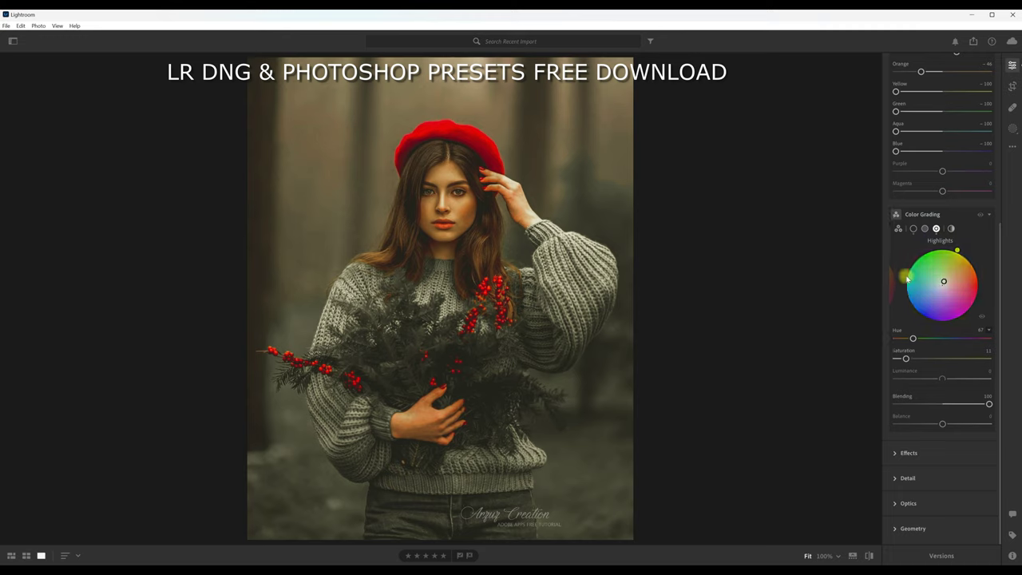
left_click(913, 228)
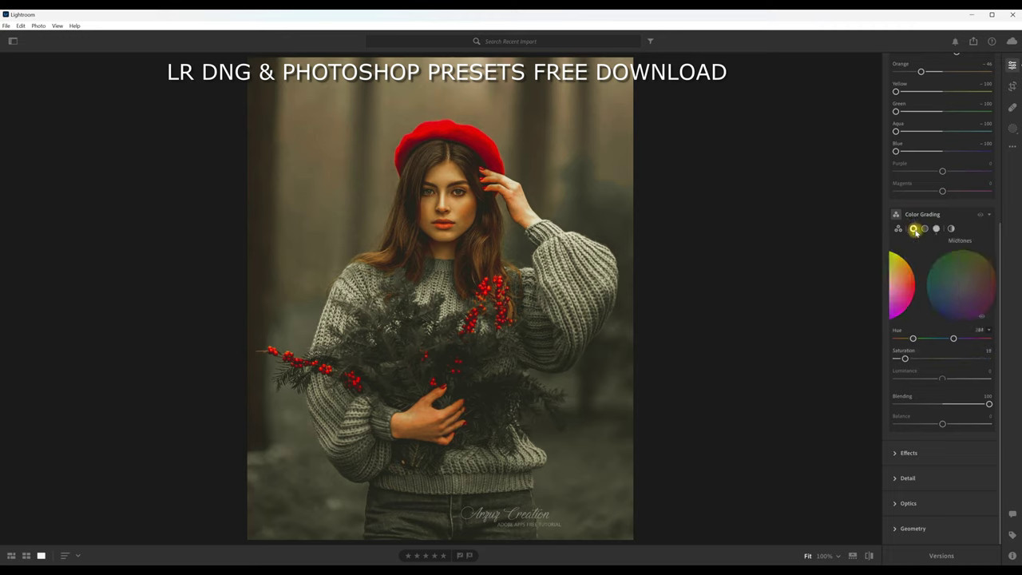
left_click(990, 216)
left_click(990, 224)
left_click(894, 153)
left_click(895, 177)
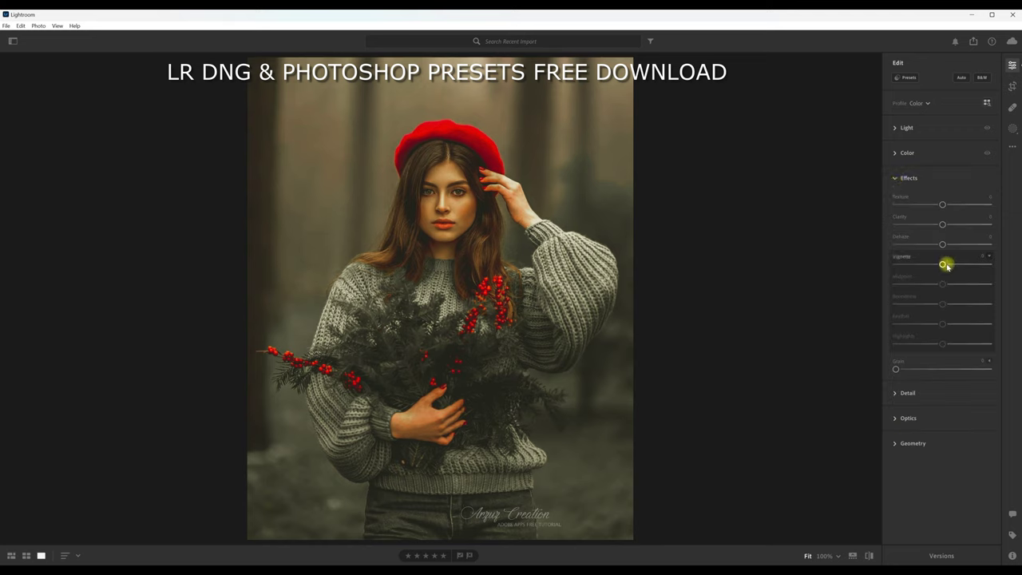
Step: Set Clarity +47 and a -23 vignette with Roundness +43 and Feather 100
left_click_drag(943, 225, 967, 230)
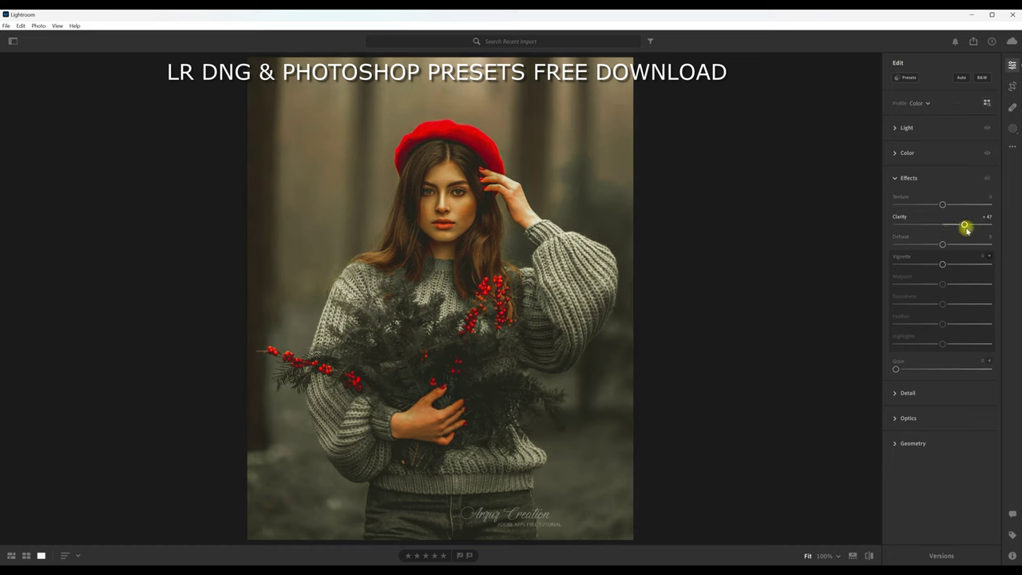
left_click_drag(942, 264, 932, 268)
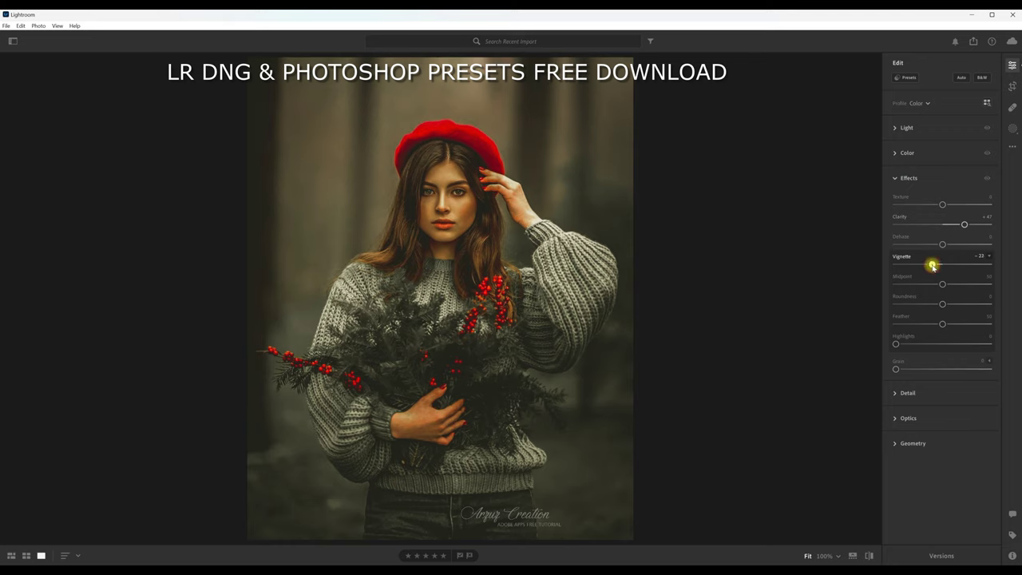
left_click_drag(932, 266, 931, 268)
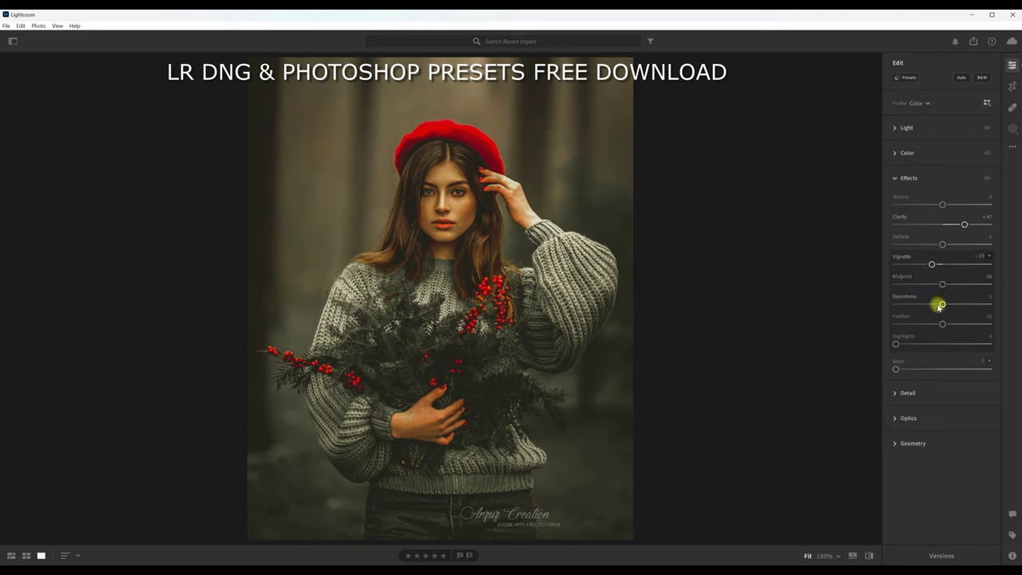
left_click_drag(941, 305, 963, 305)
left_click_drag(942, 325, 1004, 328)
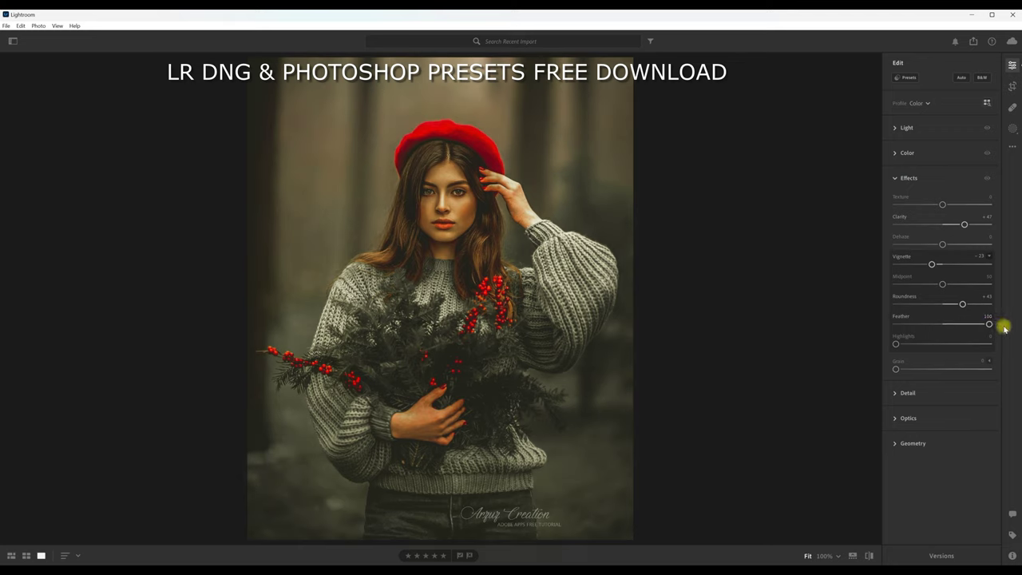
left_click(896, 179)
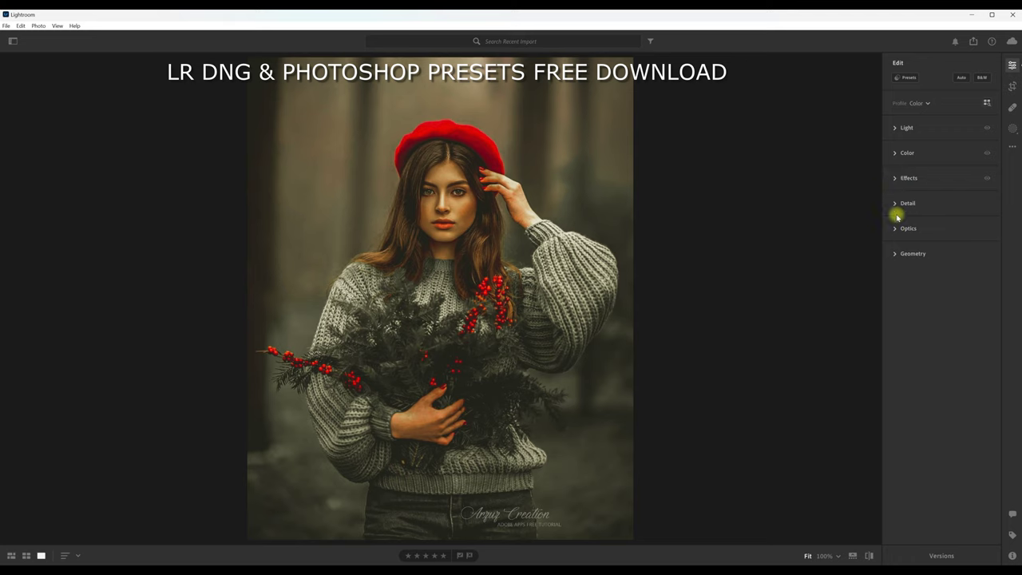
Step: Set Detail Noise Reduction to about 15, then bring up the Presets list
left_click(896, 204)
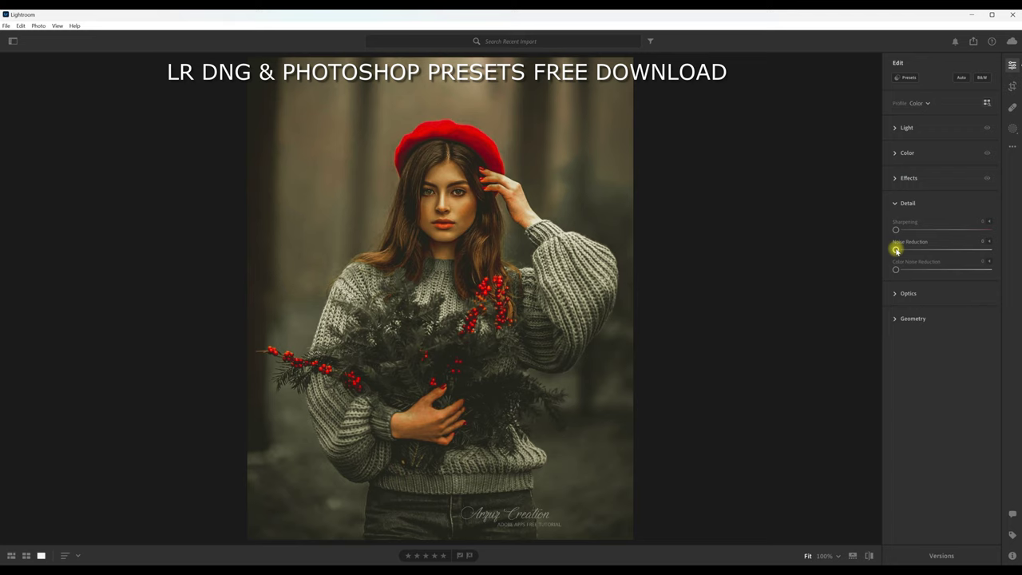
left_click_drag(896, 249, 911, 253)
left_click(895, 205)
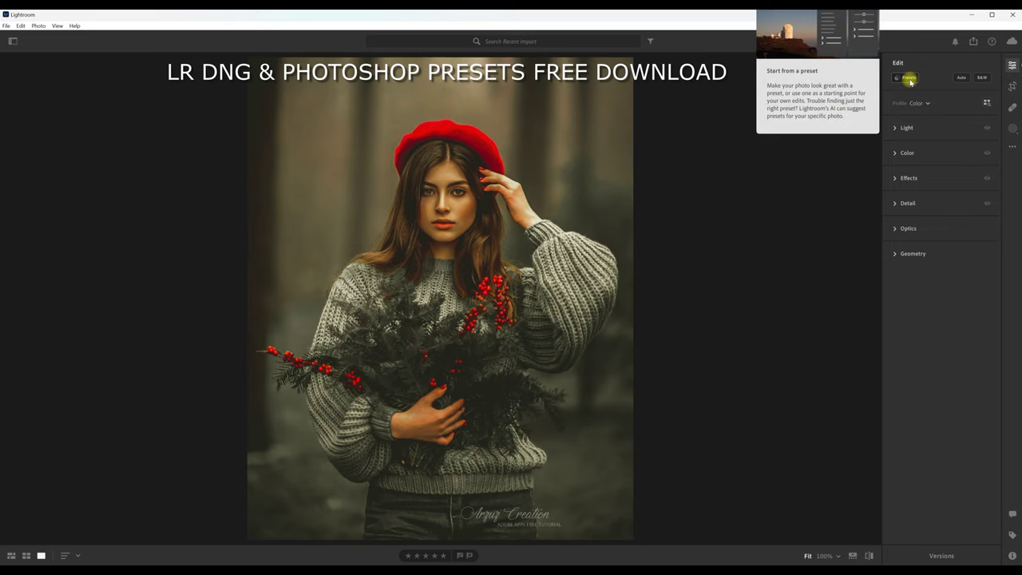
left_click(909, 78)
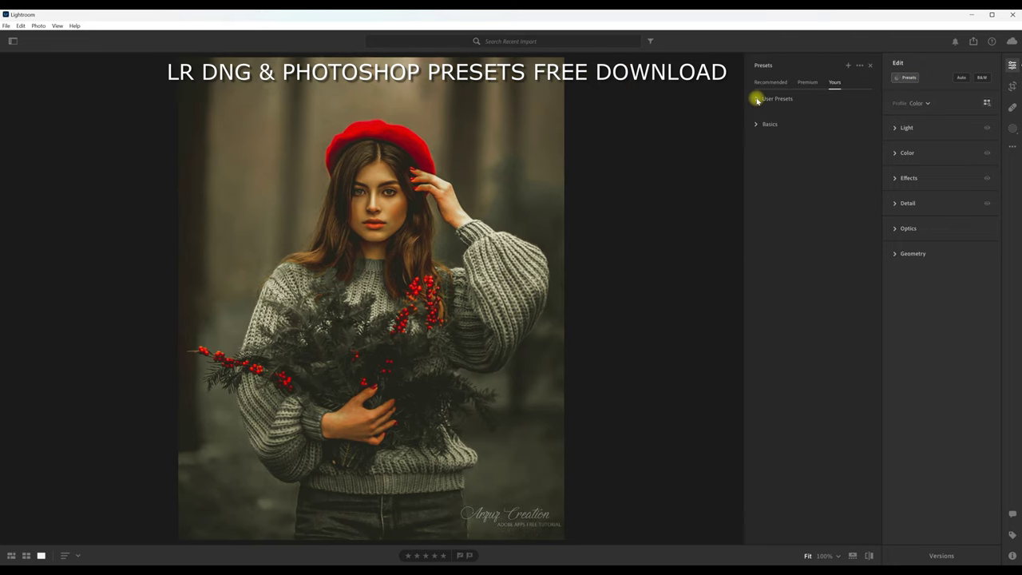